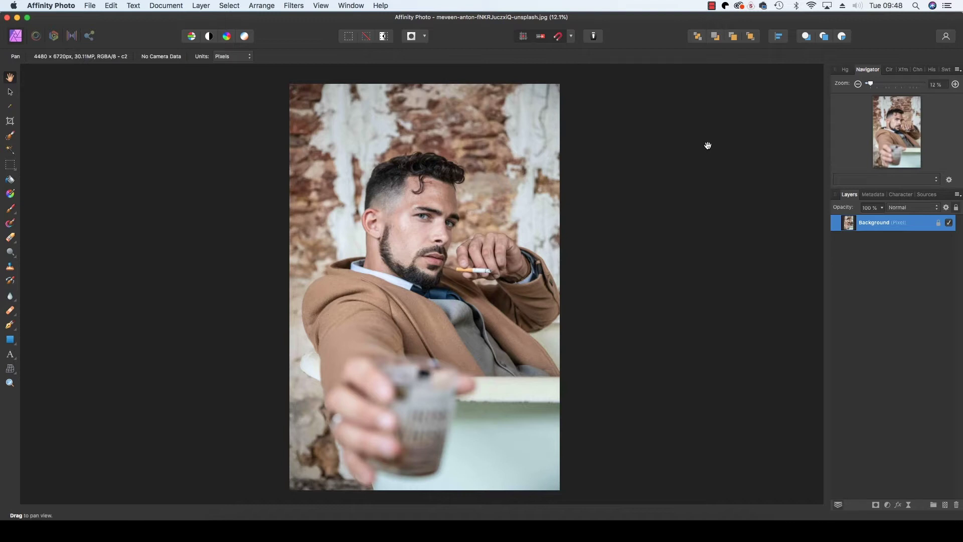
# Step: Duplicate the portrait's Background layer with Cmd+J to create a working copy on top
pyautogui.click(708, 146)
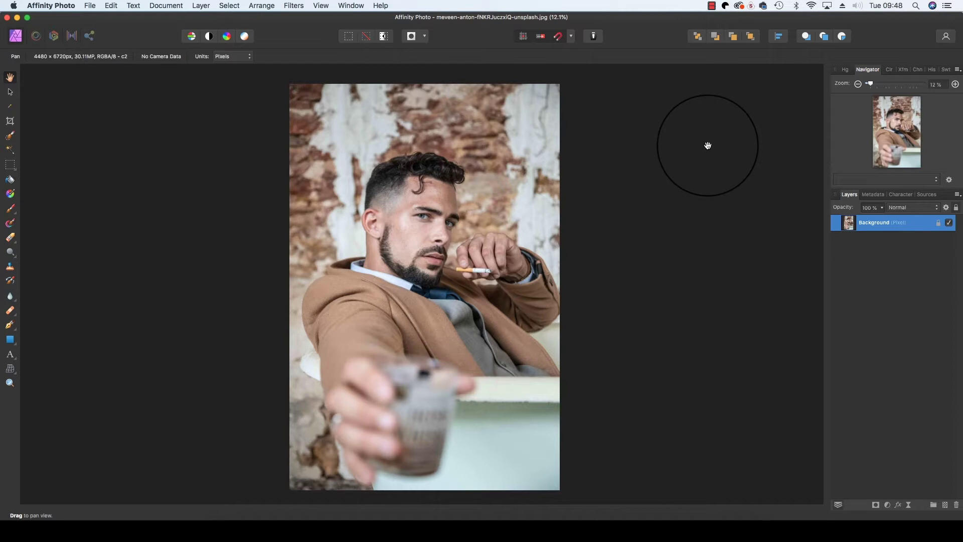
pyautogui.press('super+j')
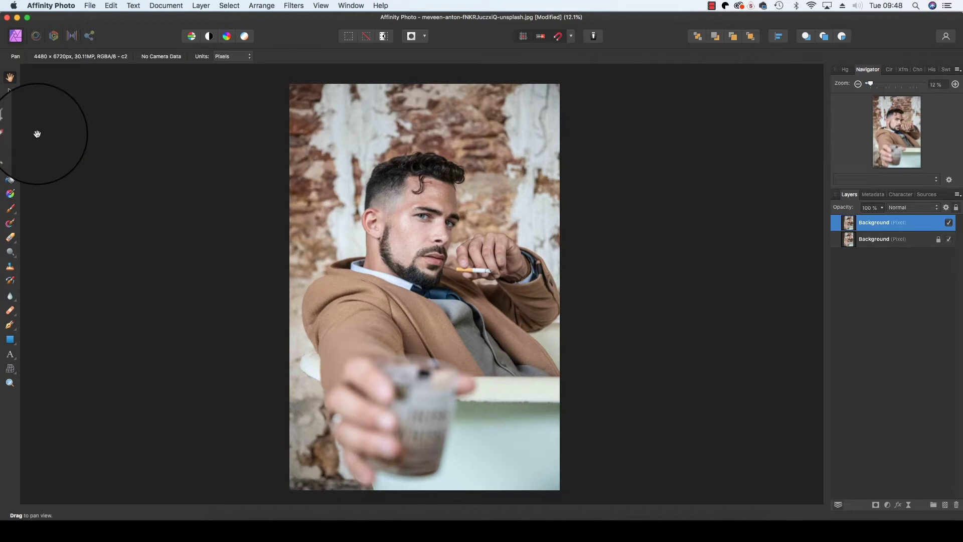
# Step: Brush-select the man from hair and face down through neck and collar
pyautogui.click(8, 134)
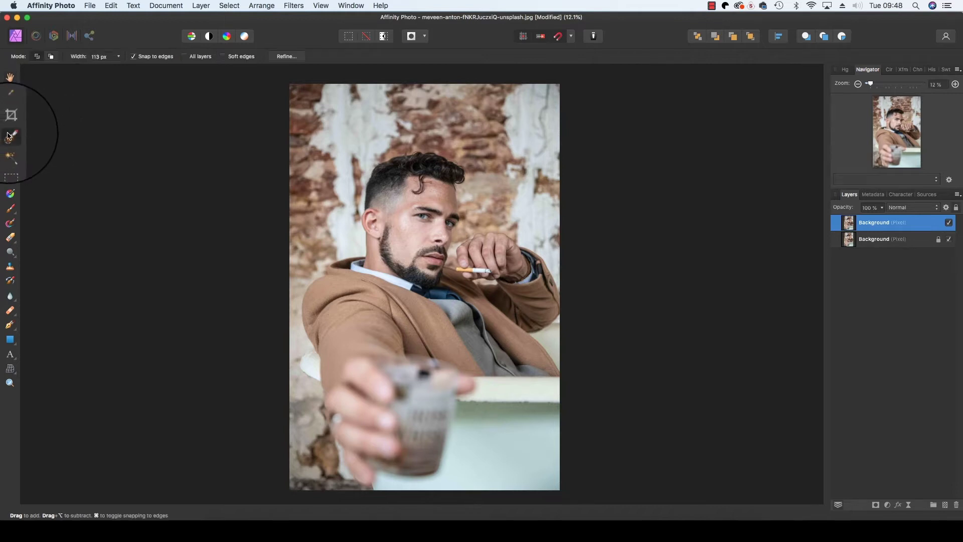
pyautogui.moveTo(397, 251)
pyautogui.mouseDown()
pyautogui.moveTo(410, 206)
pyautogui.moveTo(437, 182)
pyautogui.moveTo(424, 166)
pyautogui.moveTo(396, 175)
pyautogui.moveTo(385, 194)
pyautogui.moveTo(347, 319)
pyautogui.moveTo(357, 405)
pyautogui.moveTo(384, 431)
pyautogui.mouseUp()
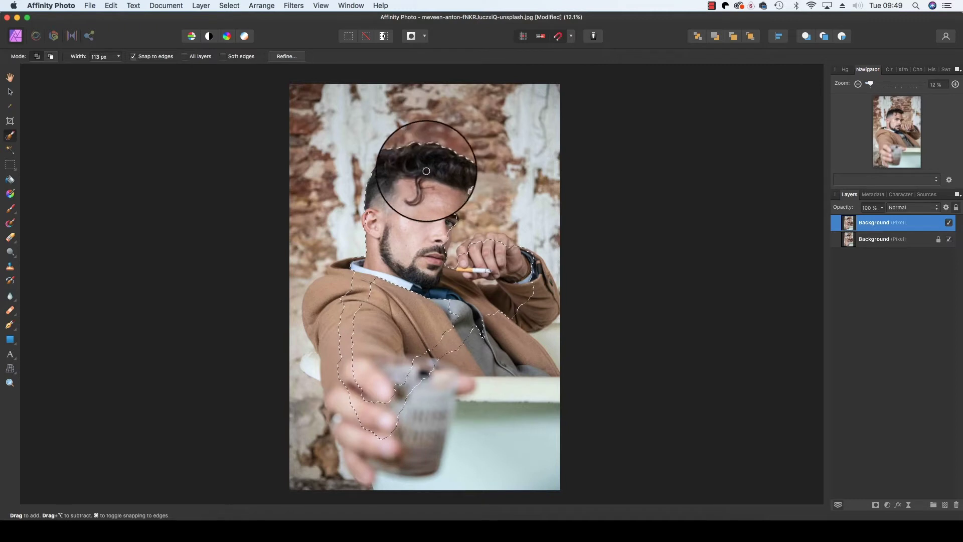
pyautogui.moveTo(383, 217)
pyautogui.mouseDown()
pyautogui.moveTo(377, 260)
pyautogui.moveTo(366, 215)
pyautogui.moveTo(371, 270)
pyautogui.moveTo(338, 284)
pyautogui.moveTo(311, 317)
pyautogui.moveTo(337, 354)
pyautogui.moveTo(359, 461)
pyautogui.moveTo(333, 366)
pyautogui.mouseUp()
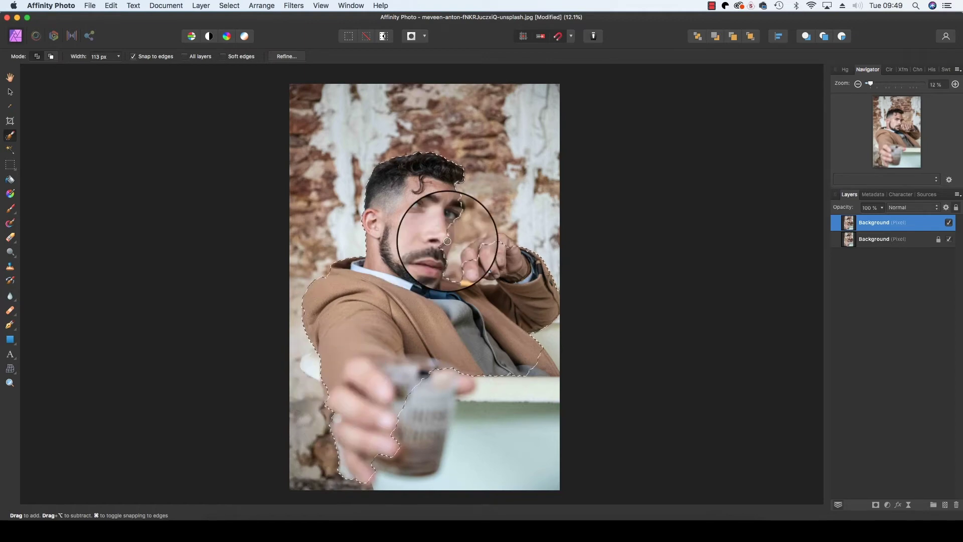
# Step: Add the raised fist and face edge to the selection with a 69 px brush
pyautogui.press('super+equal')
pyautogui.press('super+equal')
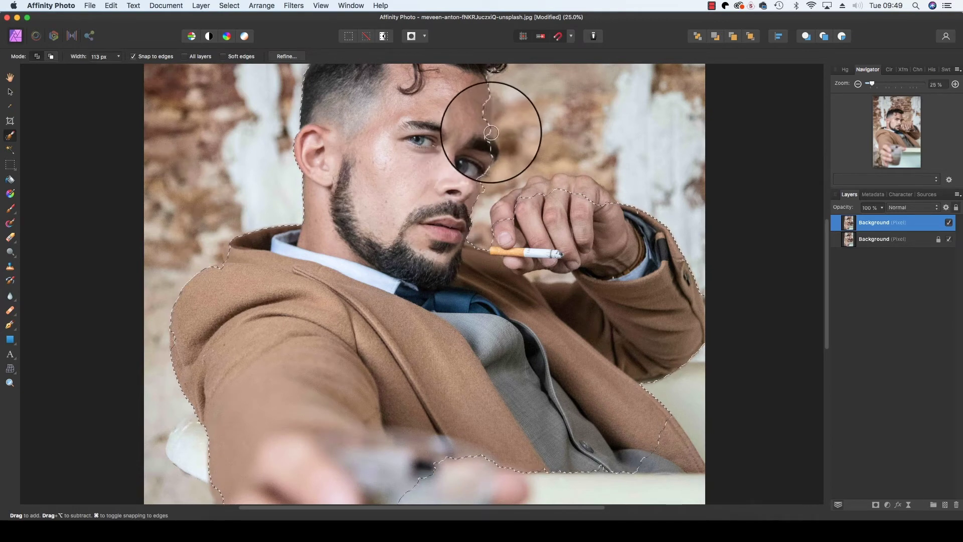
pyautogui.press('[')
pyautogui.press('[')
pyautogui.press('[')
pyautogui.press('[')
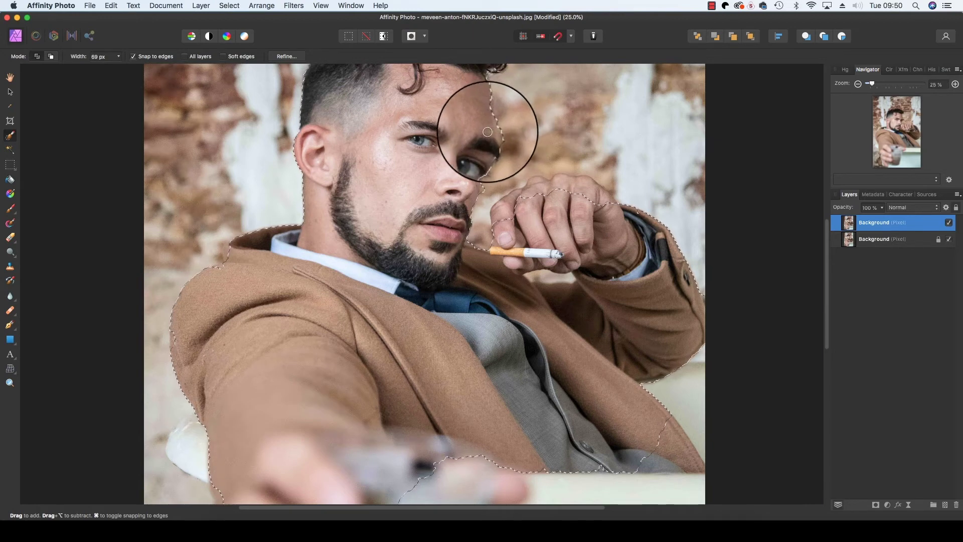
pyautogui.moveTo(517, 184); pyautogui.dragTo(600, 189)
pyautogui.press('super+minus')
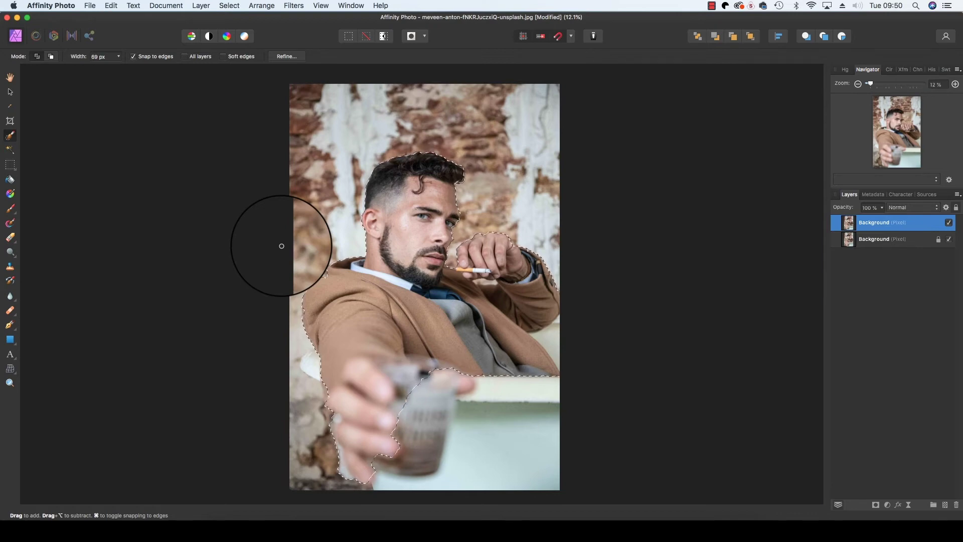
# Step: Copy the selected man to a new layer, deselect, and target the middle Background layer
pyautogui.press('super+j')
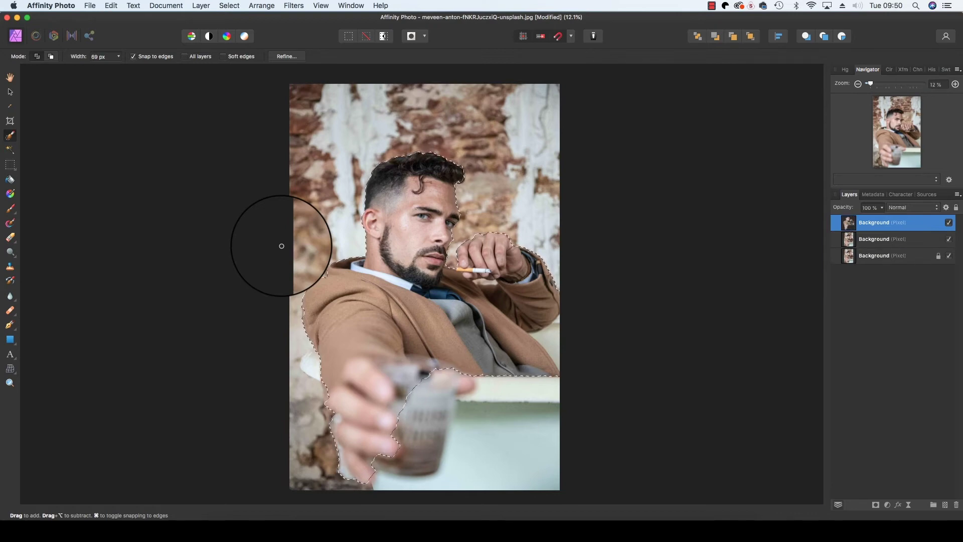
pyautogui.press('super+d')
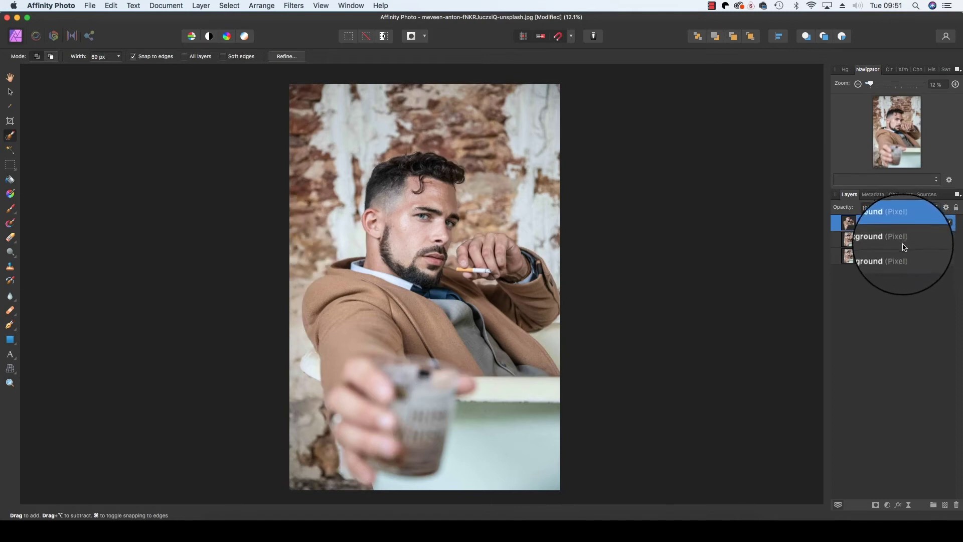
pyautogui.click(904, 244)
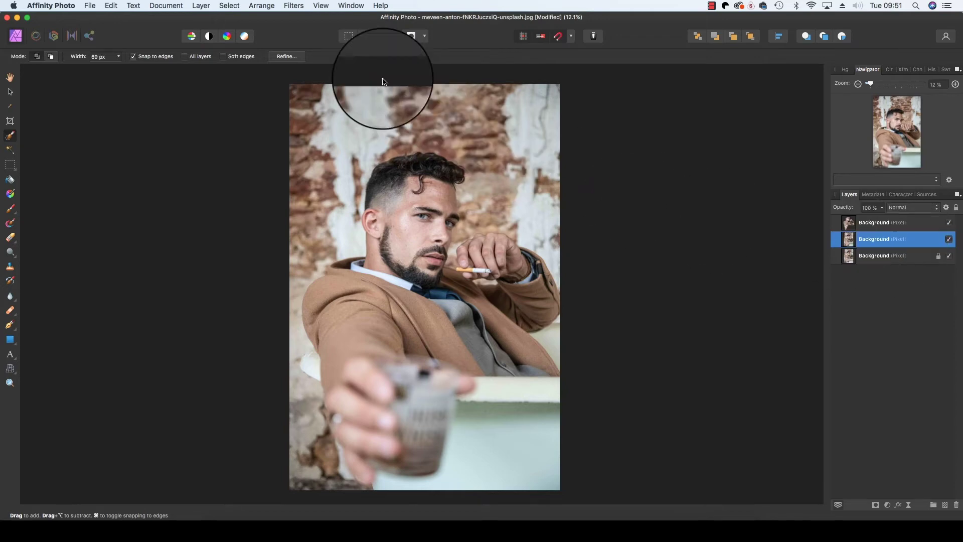
pyautogui.click(294, 5)
# Step: Apply a Gaussian Blur with a reduced radius to the middle Background layer
pyautogui.moveTo(305, 36)
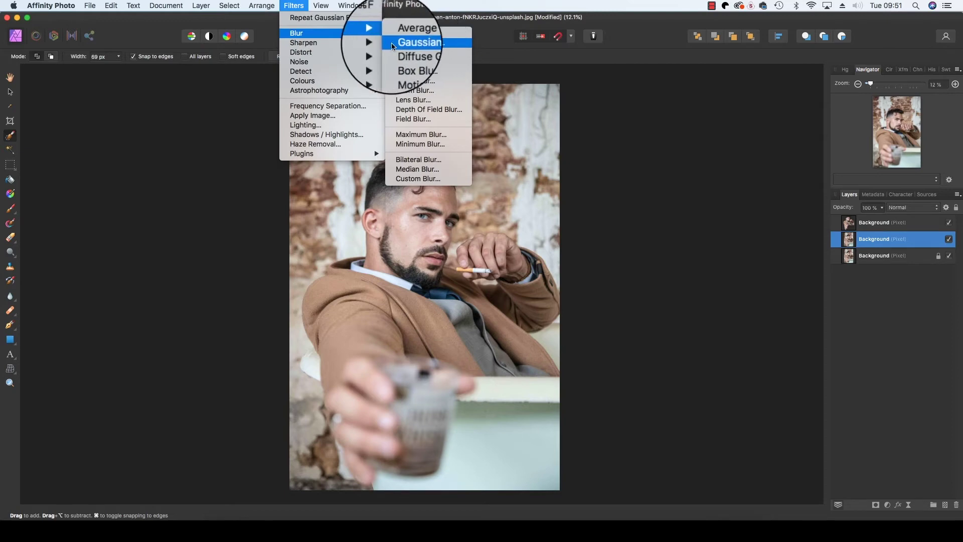
pyautogui.click(427, 43)
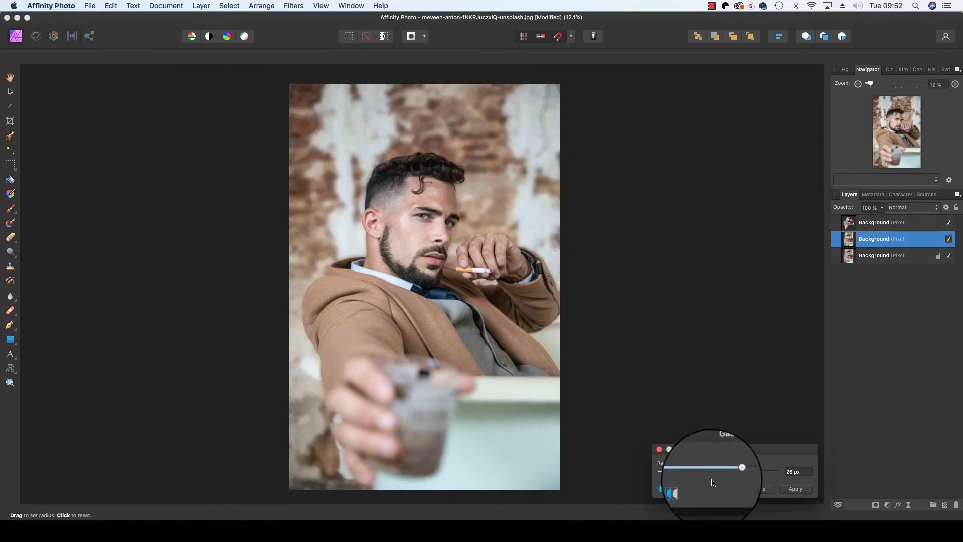
pyautogui.moveTo(734, 468)
pyautogui.mouseDown()
pyautogui.moveTo(681, 474)
pyautogui.moveTo(728, 473)
pyautogui.mouseUp()
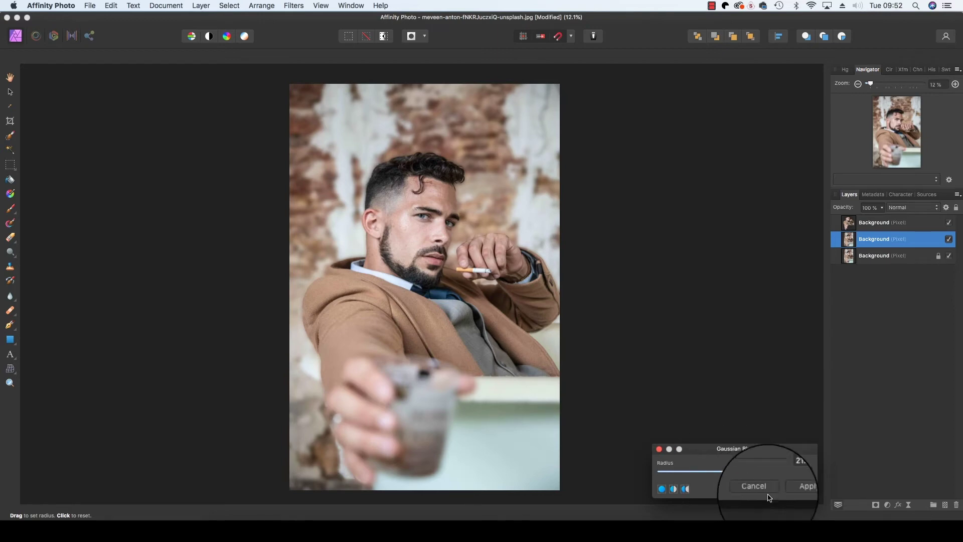
pyautogui.click(798, 490)
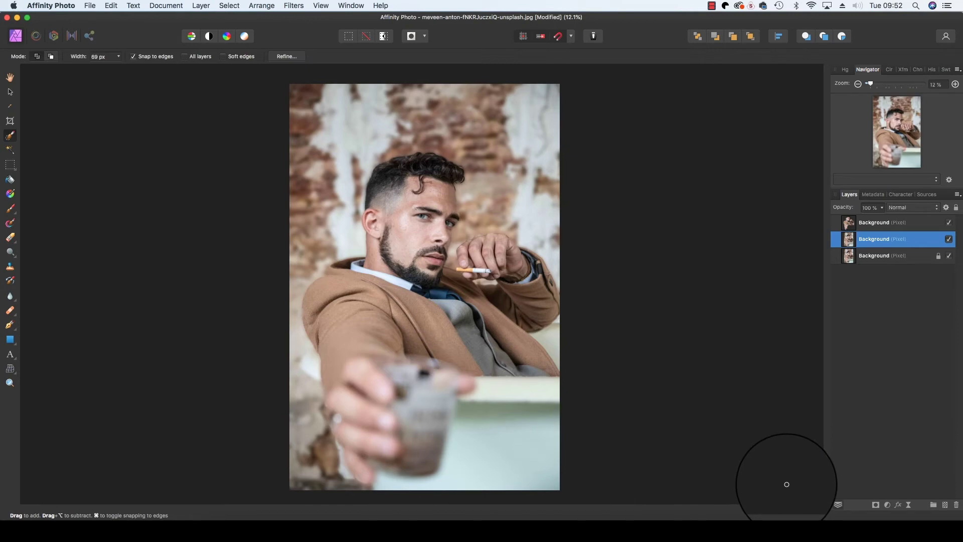
# Step: Merge the top subject layer with the blurred layer
pyautogui.keyDown('shift'); pyautogui.click(889, 224); pyautogui.keyUp('shift')
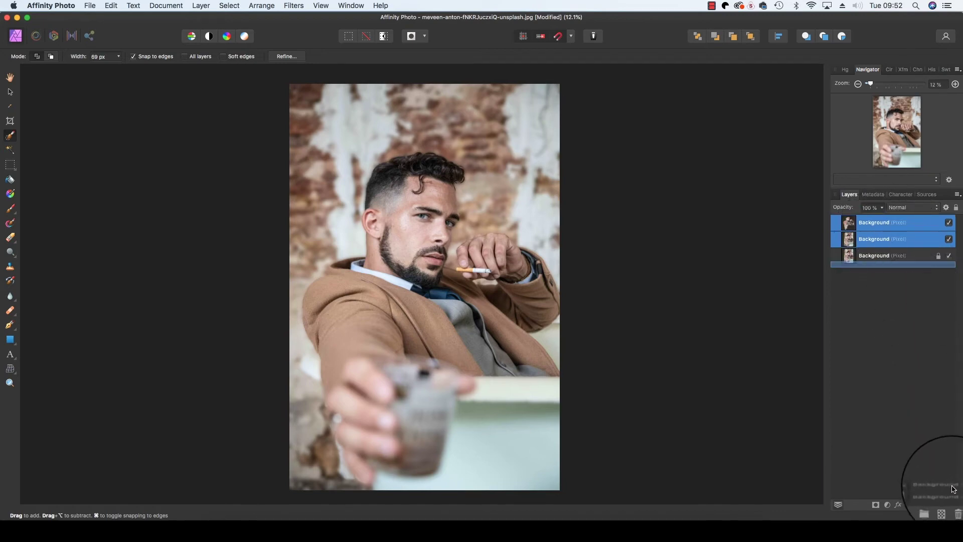
pyautogui.press('super+e')
pyautogui.press('h')
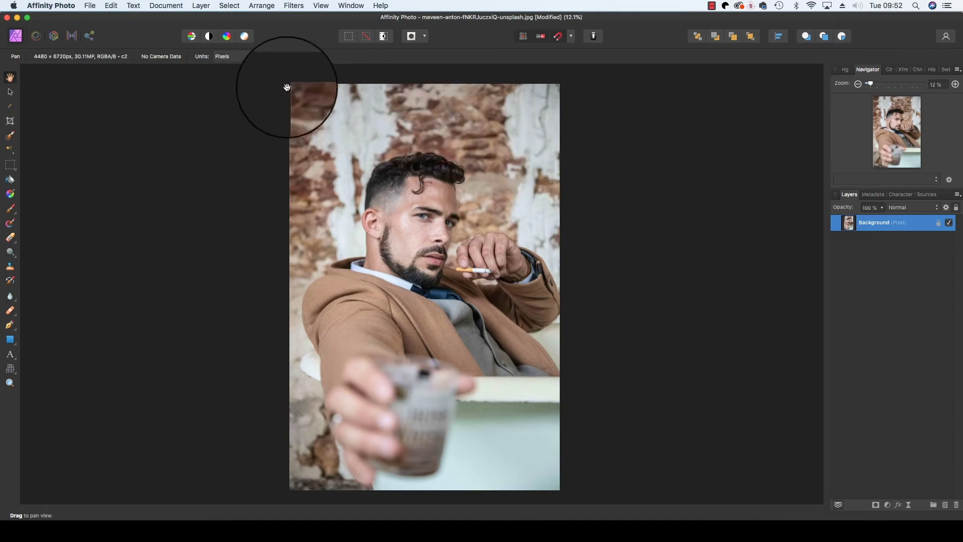
pyautogui.click(200, 6)
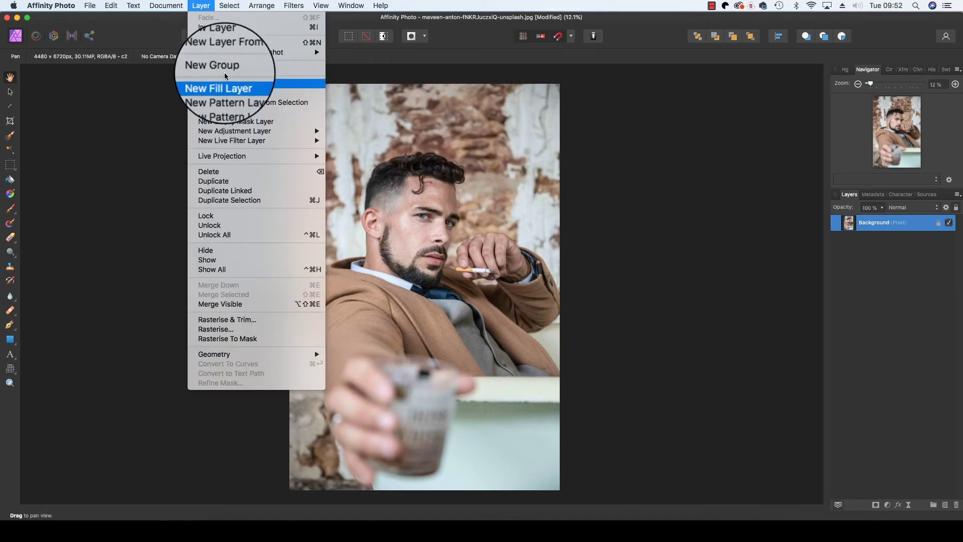
# Step: Add a live Gaussian Blur filter layer with a radius of about 8.7 px
pyautogui.moveTo(231, 144)
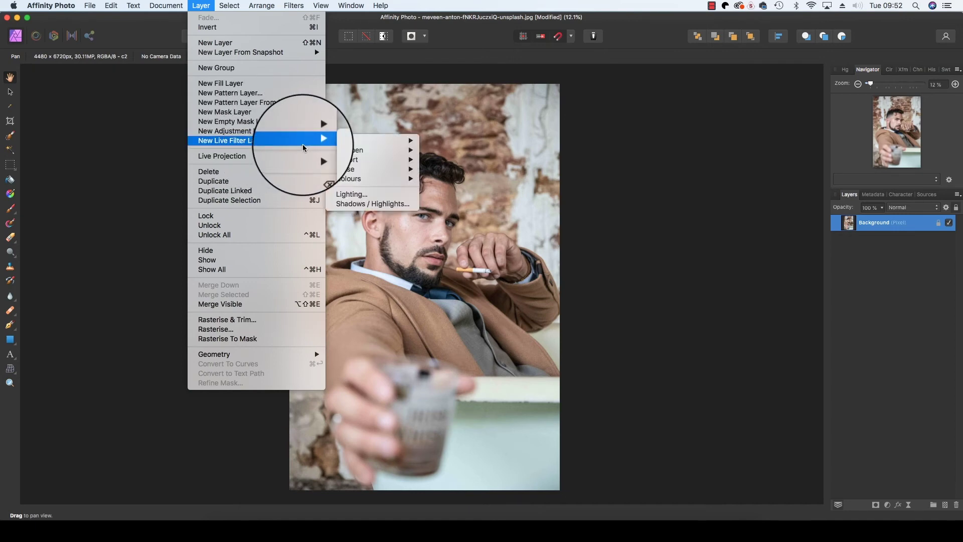
pyautogui.moveTo(351, 142)
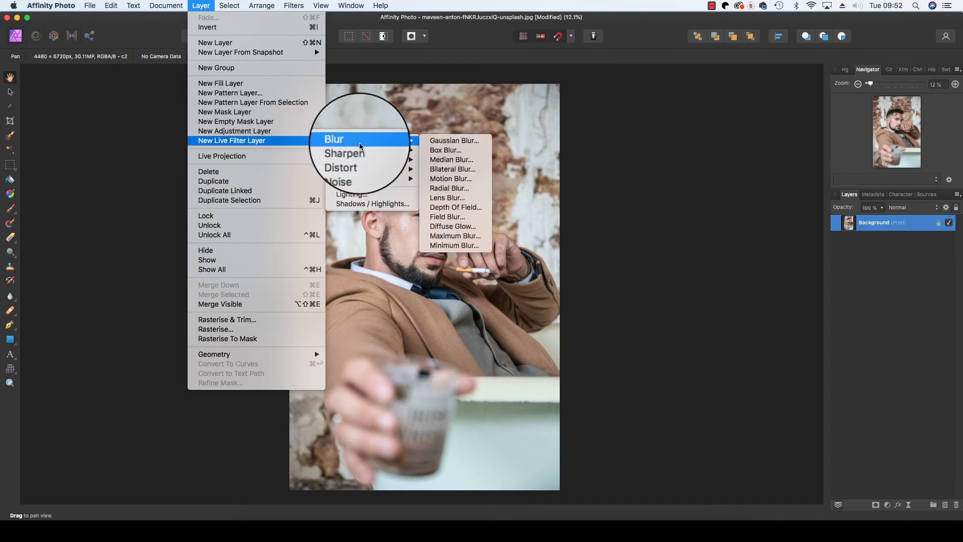
pyautogui.click(444, 142)
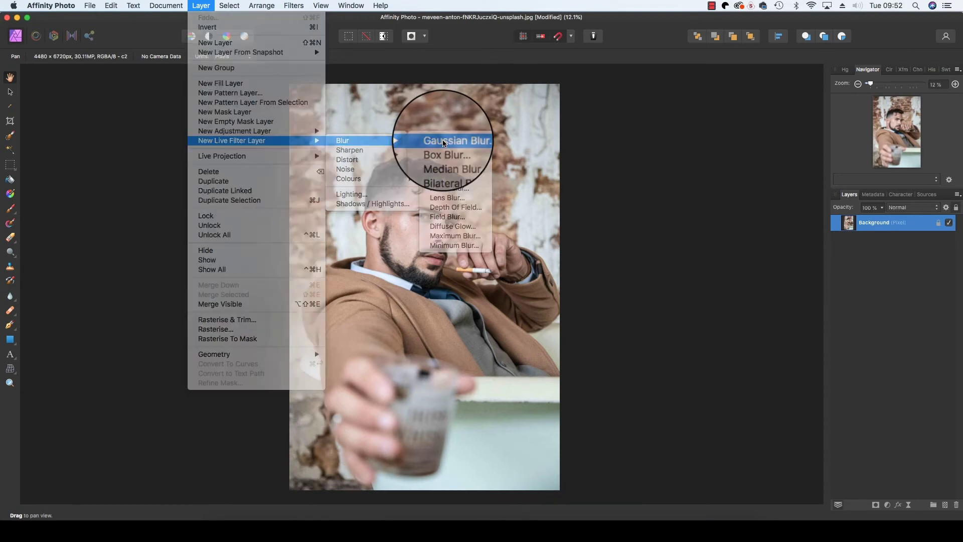
pyautogui.moveTo(689, 470); pyautogui.dragTo(709, 472)
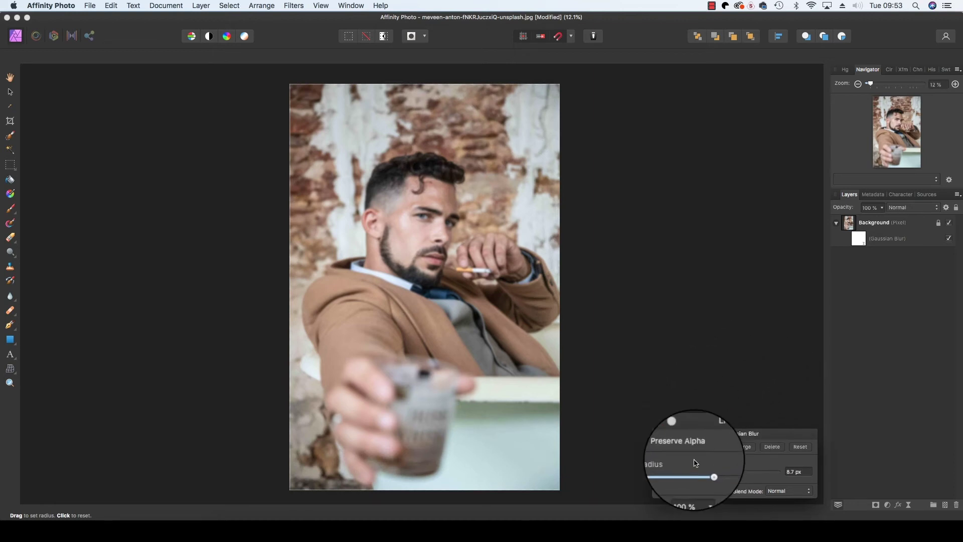
pyautogui.moveTo(709, 472); pyautogui.dragTo(712, 471)
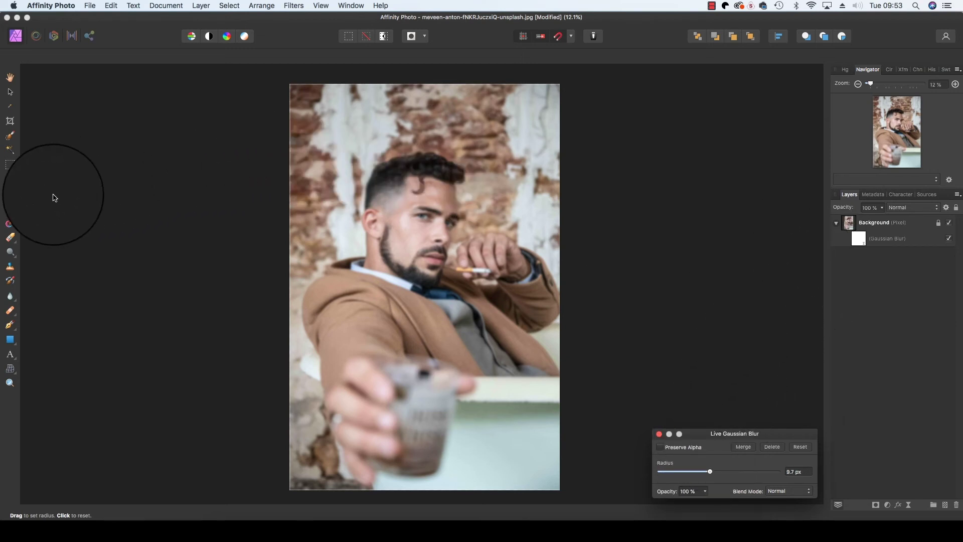
pyautogui.click(11, 209)
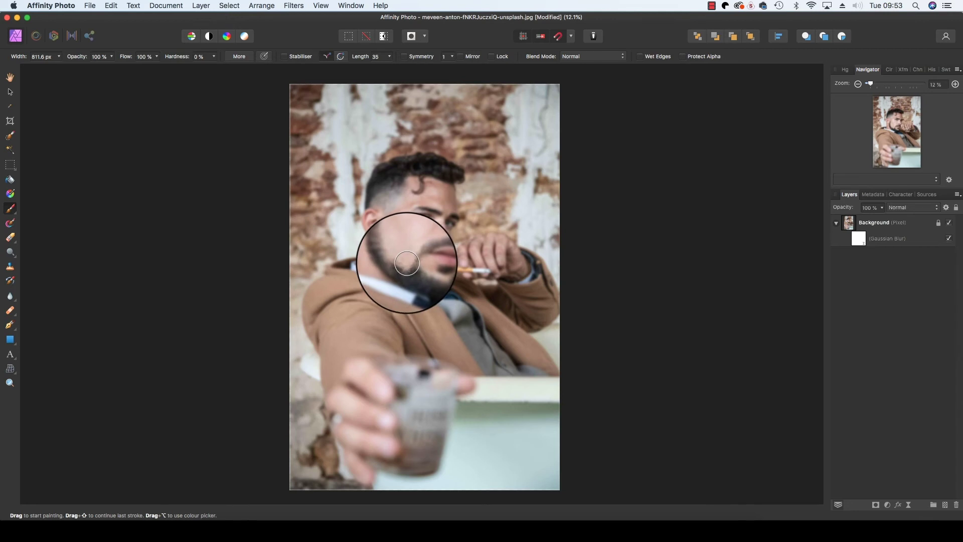
# Step: Paint the blur filter's mask away from the man's face, shirt and hand
pyautogui.moveTo(404, 254)
pyautogui.mouseDown()
pyautogui.moveTo(418, 218)
pyautogui.moveTo(410, 291)
pyautogui.moveTo(425, 235)
pyautogui.moveTo(428, 261)
pyautogui.moveTo(431, 208)
pyautogui.moveTo(414, 240)
pyautogui.moveTo(414, 313)
pyautogui.moveTo(428, 249)
pyautogui.moveTo(417, 250)
pyautogui.moveTo(412, 326)
pyautogui.moveTo(405, 336)
pyautogui.moveTo(396, 326)
pyautogui.moveTo(367, 404)
pyautogui.moveTo(322, 295)
pyautogui.moveTo(317, 312)
pyautogui.moveTo(347, 363)
pyautogui.moveTo(356, 423)
pyautogui.moveTo(319, 314)
pyautogui.moveTo(376, 260)
pyautogui.moveTo(381, 231)
pyautogui.moveTo(431, 174)
pyautogui.moveTo(443, 177)
pyautogui.moveTo(427, 269)
pyautogui.mouseUp()
pyautogui.press('x')
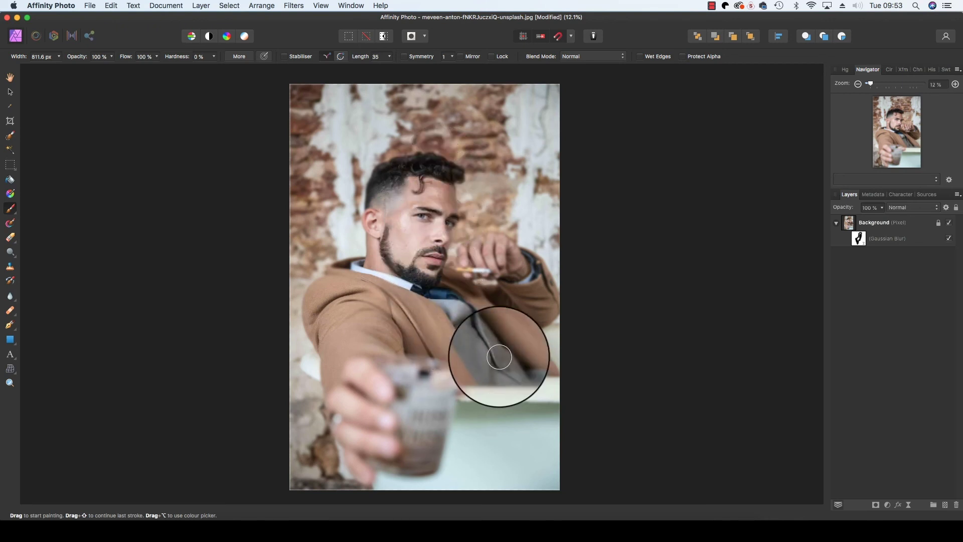
pyautogui.moveTo(500, 357)
pyautogui.mouseDown()
pyautogui.moveTo(539, 375)
pyautogui.moveTo(510, 319)
pyautogui.moveTo(515, 284)
pyautogui.moveTo(493, 261)
pyautogui.mouseUp()
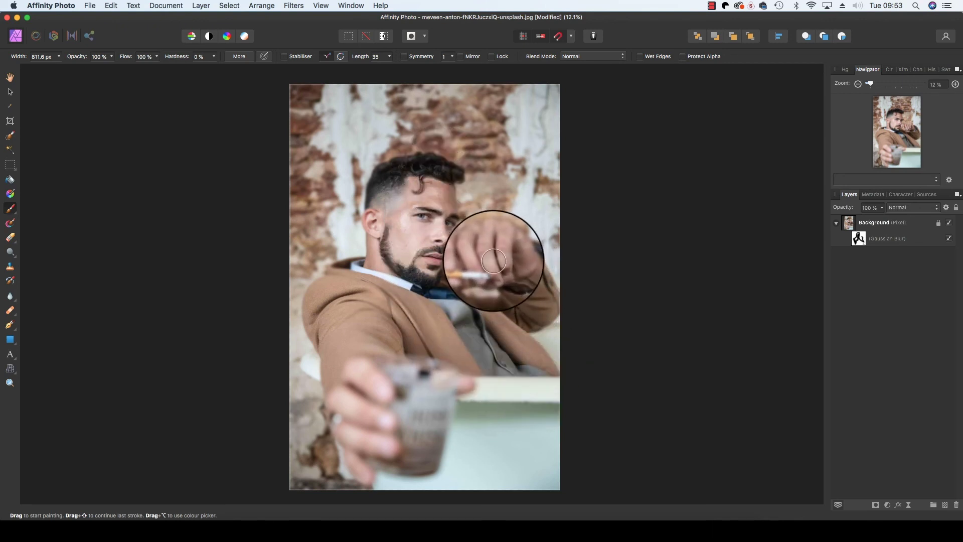
# Step: Refine the mask with a smaller brush around collar and tie, and re-enable the blur layer
pyautogui.press('super+equal')
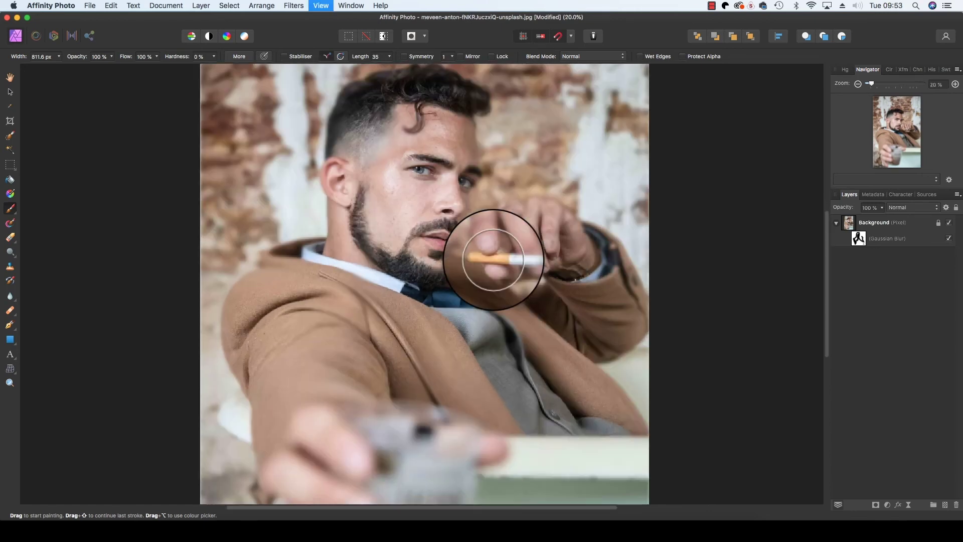
pyautogui.press('[')
pyautogui.press('[')
pyautogui.press('[')
pyautogui.press('[')
pyautogui.press('[')
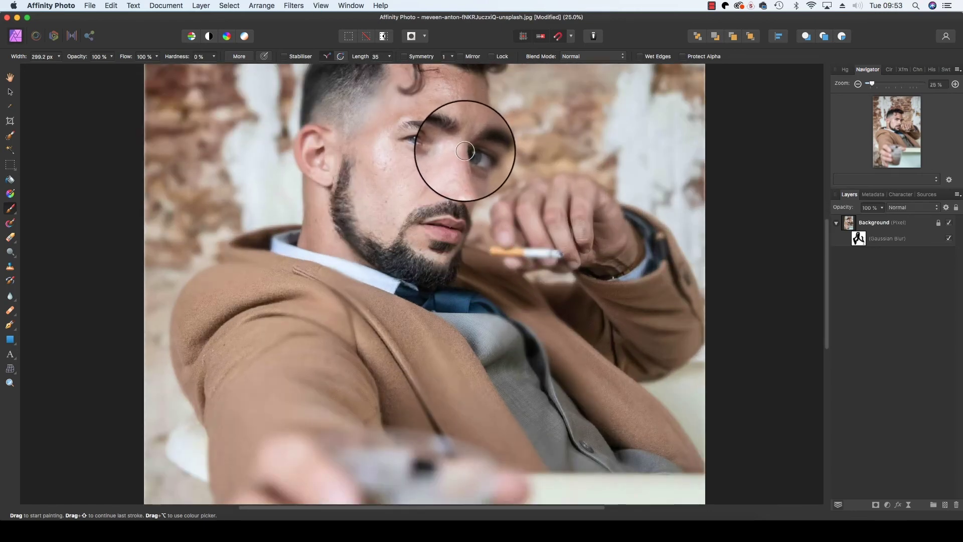
pyautogui.press('[')
pyautogui.press('[')
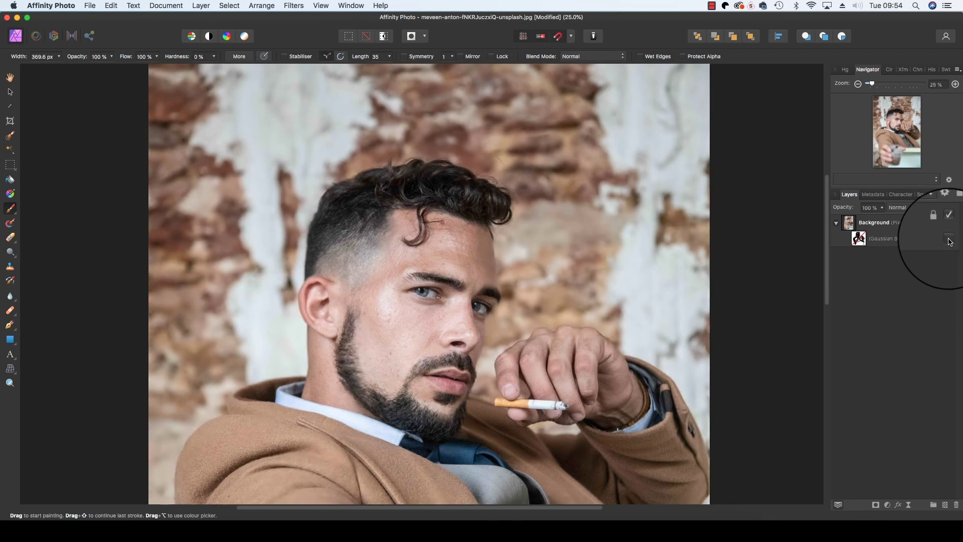
pyautogui.click(949, 240)
pyautogui.press('super+minus')
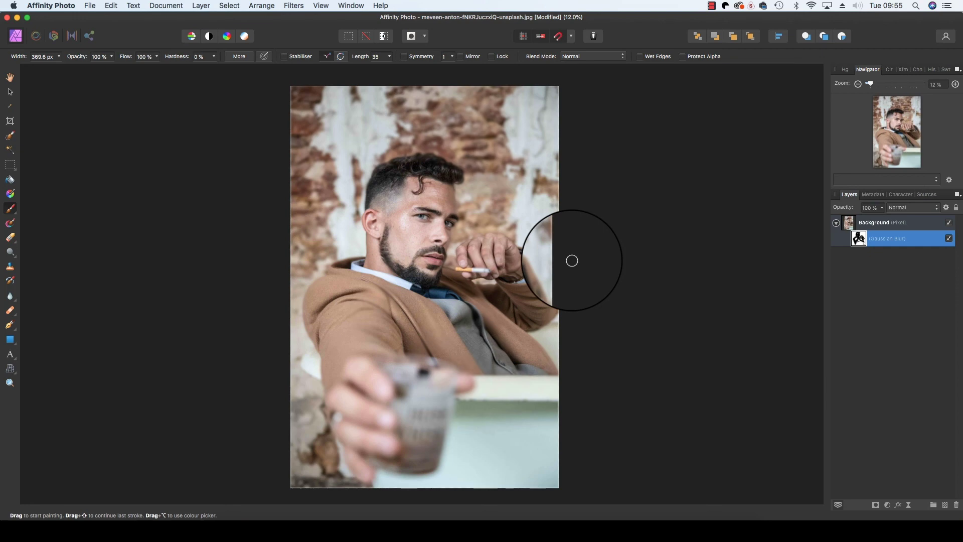
pyautogui.click(90, 6)
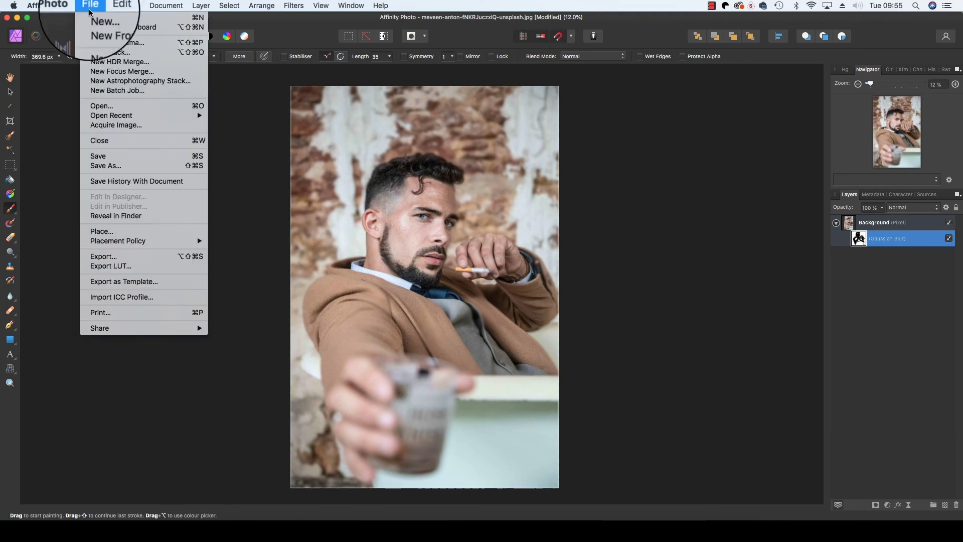
pyautogui.click(103, 257)
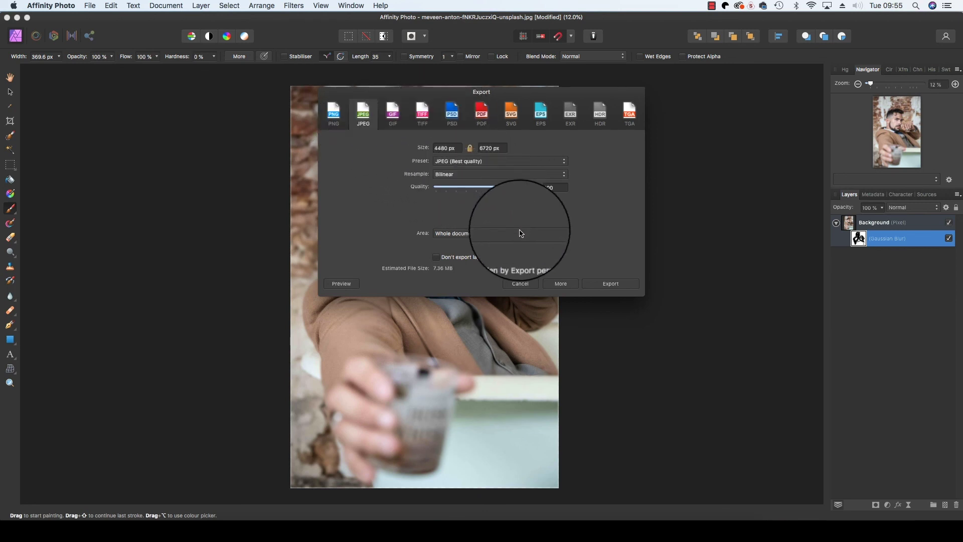
pyautogui.click(520, 284)
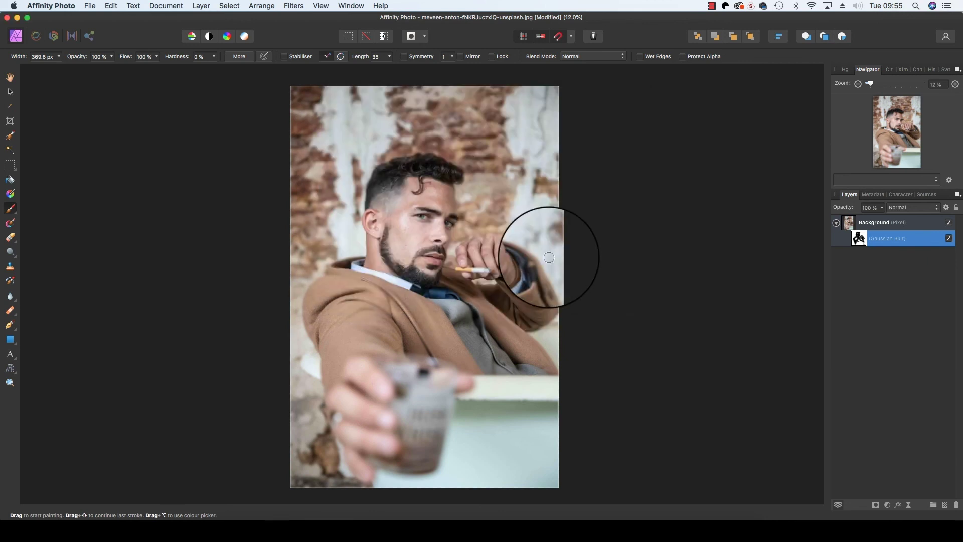